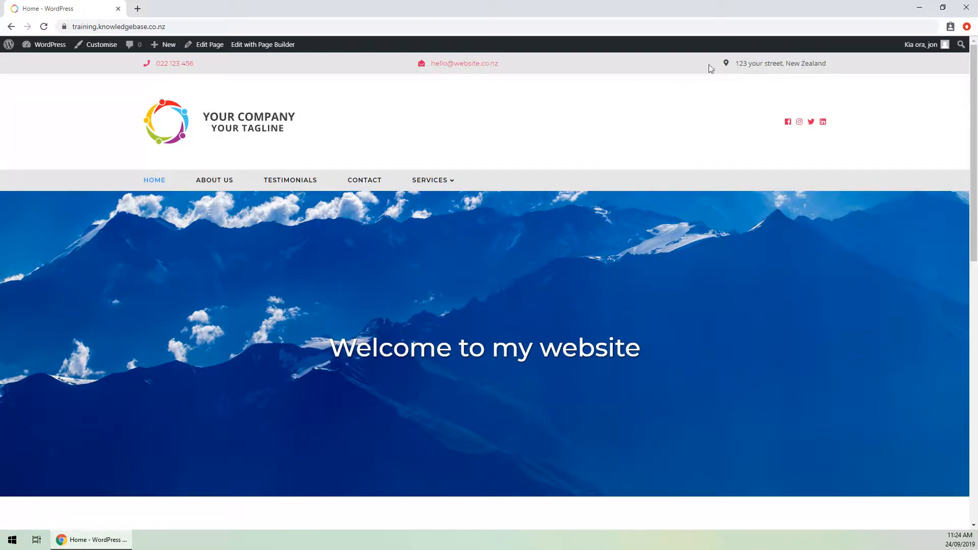
Step: Look over the home page's header contact bar and its footer, including the About us text and the bottom credits row
scroll(59, 148, down, 12)
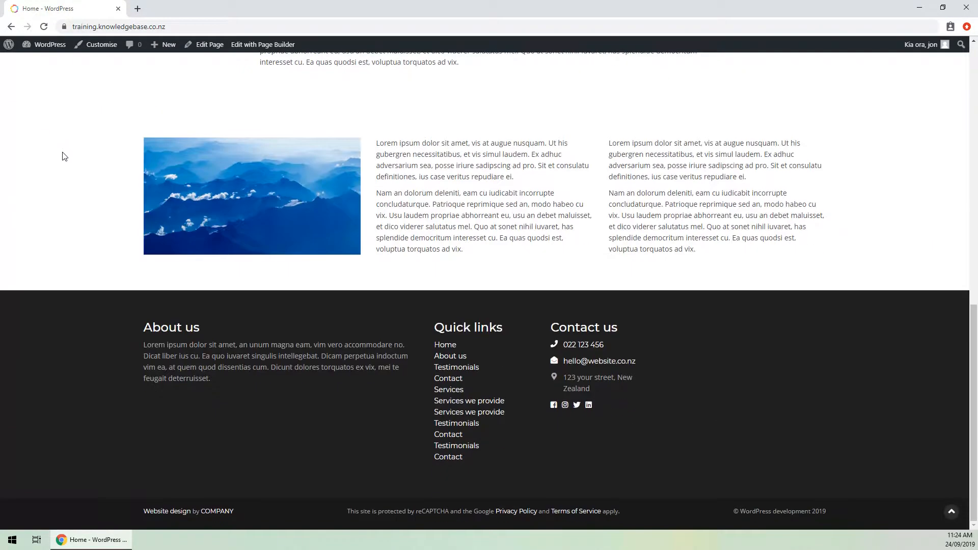
triple_click(164, 347)
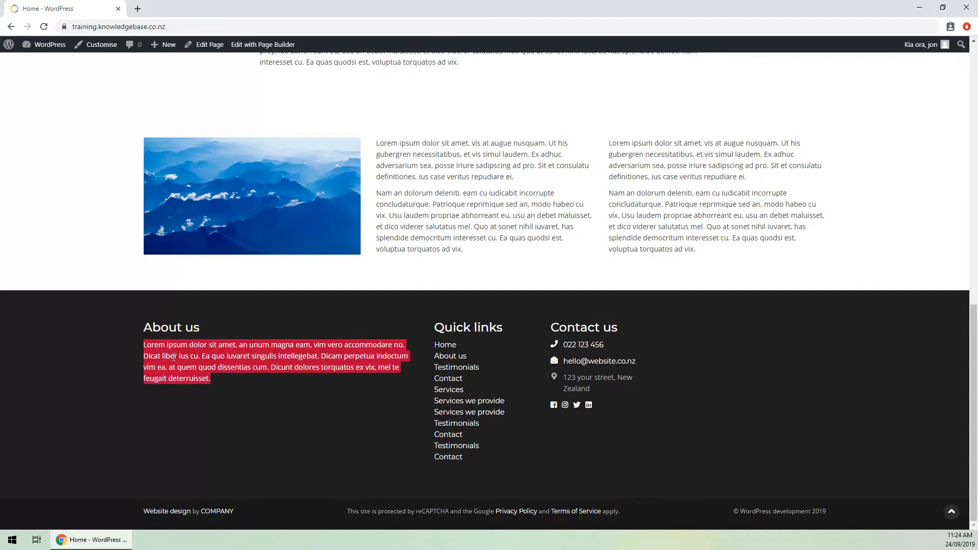
click(314, 351)
double_click(229, 345)
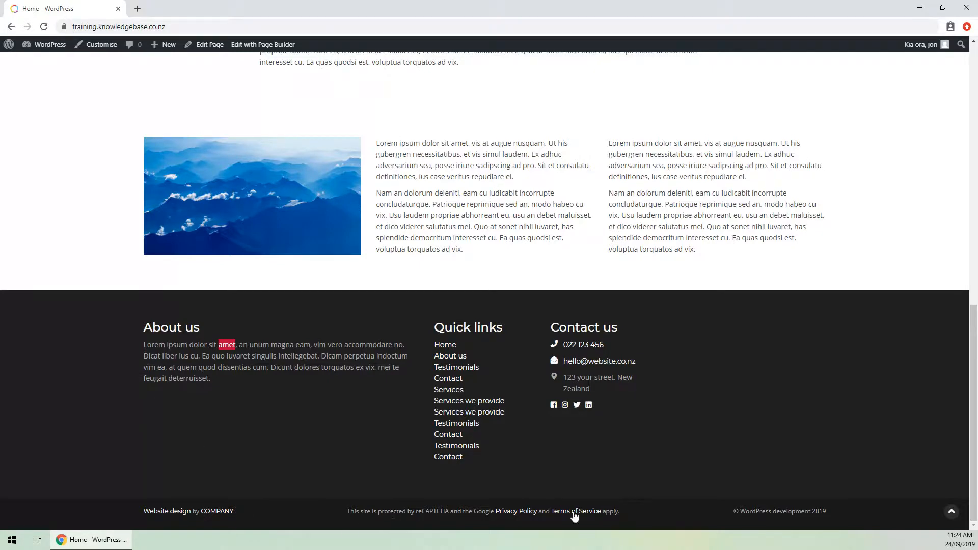
click(829, 449)
scroll(63, 265, up, 11)
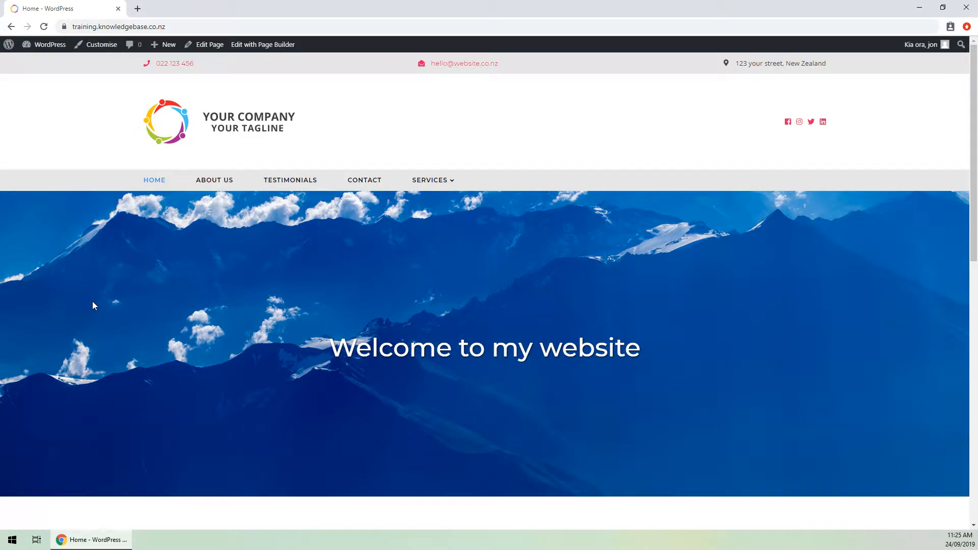
scroll(93, 306, down, 9)
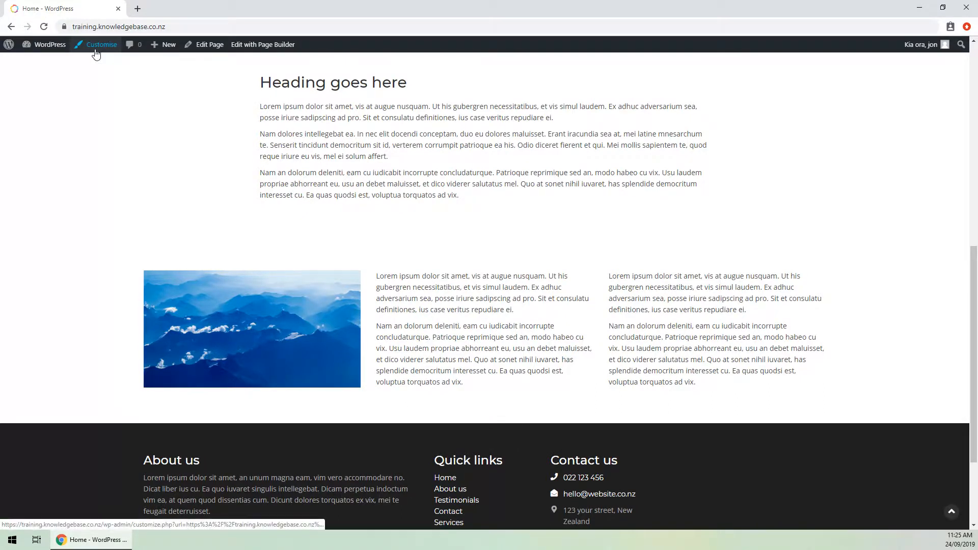
Step: Open the Widgets section of the site customiser and compare its header and footer areas with the page preview
click(96, 53)
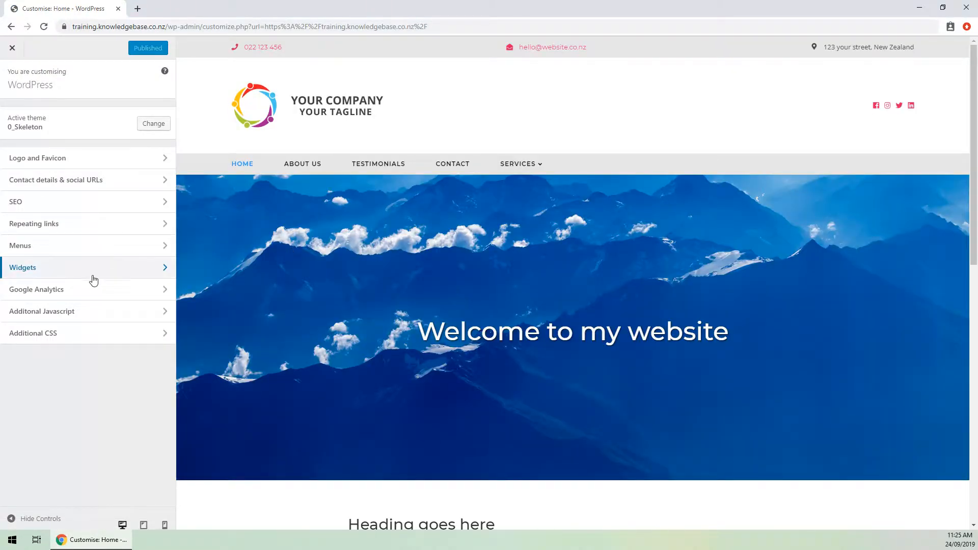
click(78, 274)
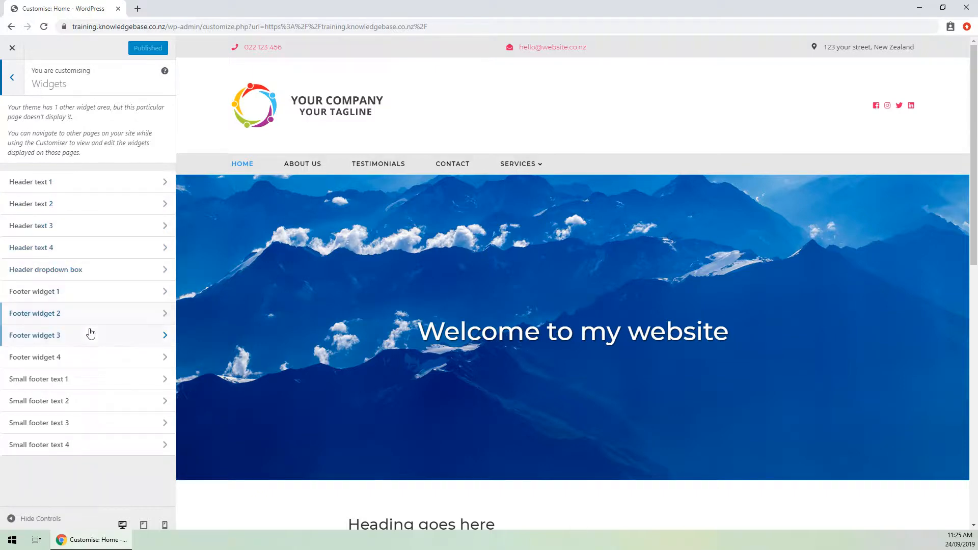
scroll(231, 355, down, 10)
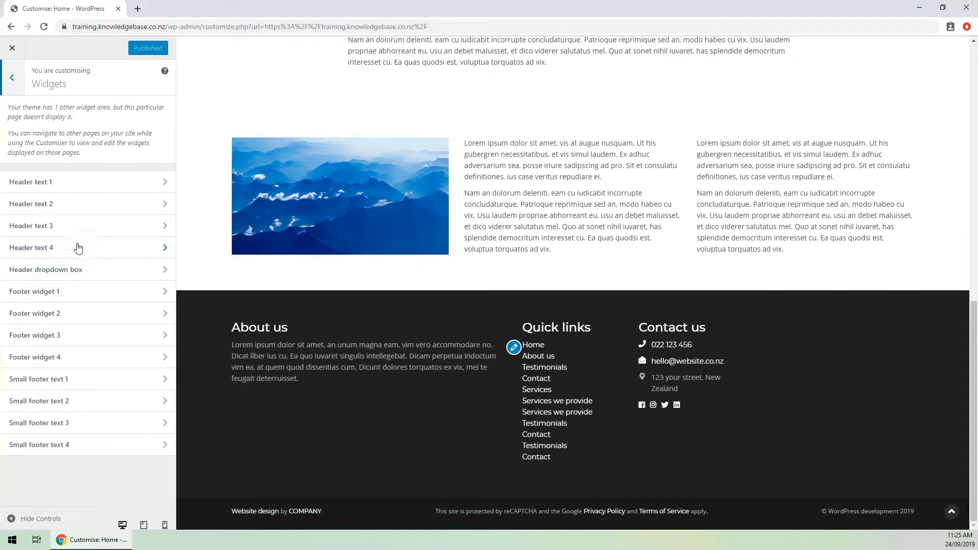
scroll(282, 326, up, 10)
scroll(283, 329, up, 3)
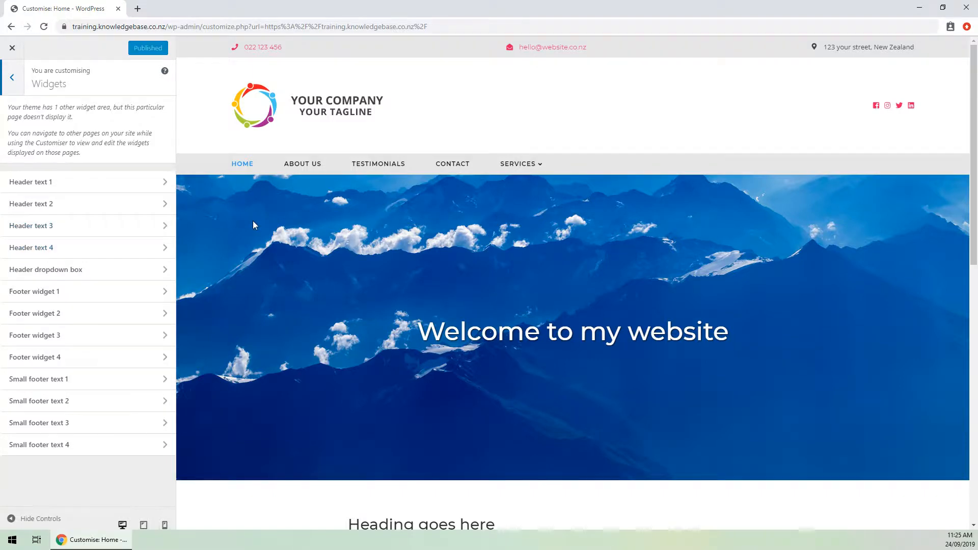
scroll(260, 214, down, 10)
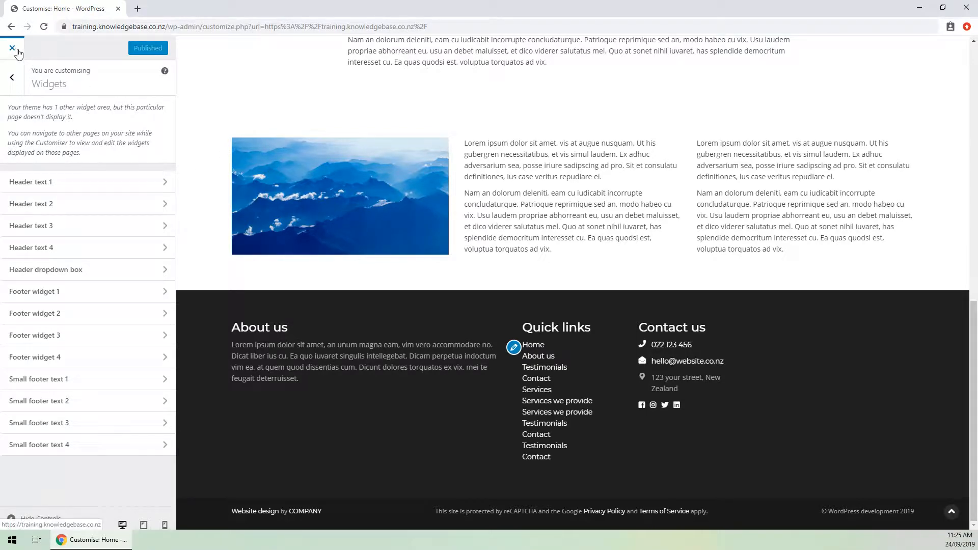
scroll(187, 192, up, 15)
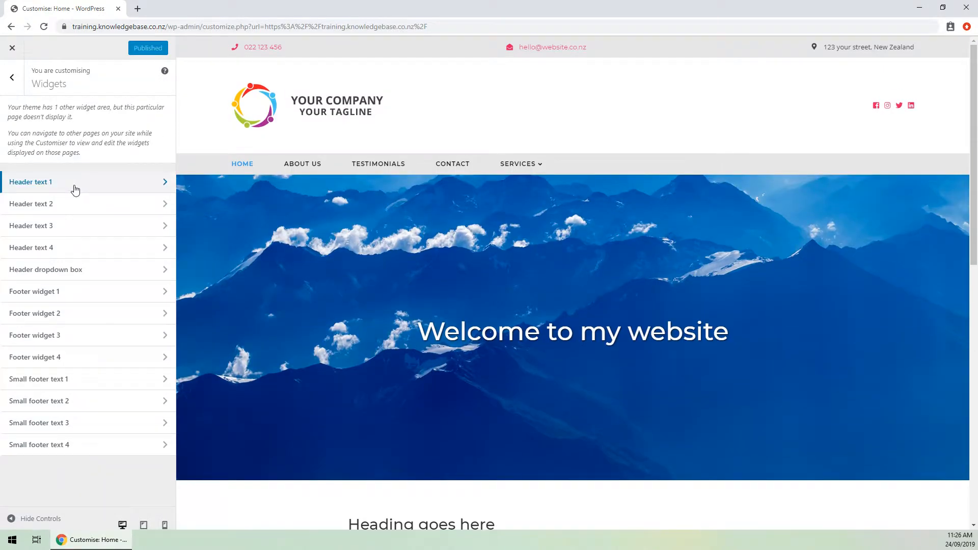
Step: Insert "Phone us - " before the phone_link shortcode in the Header text 1 text widget
click(74, 190)
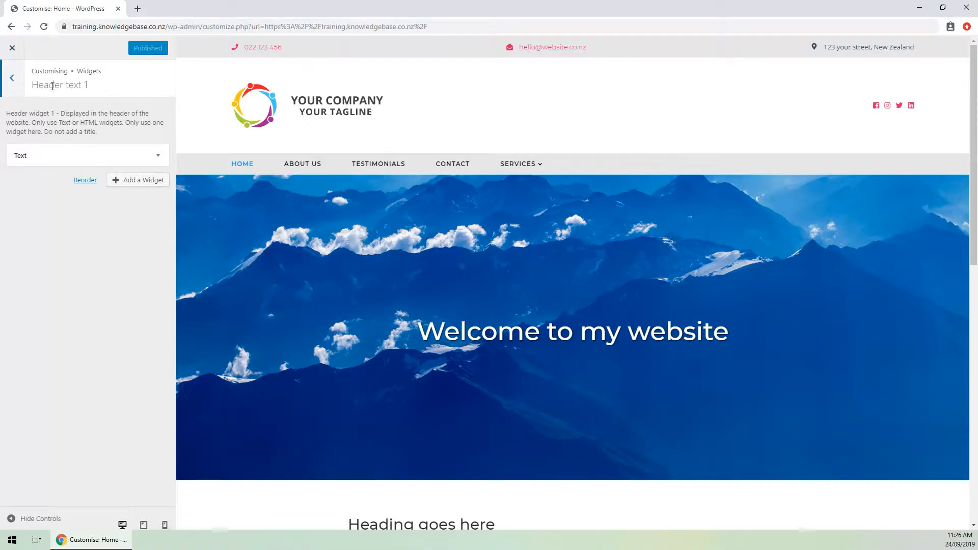
click(159, 158)
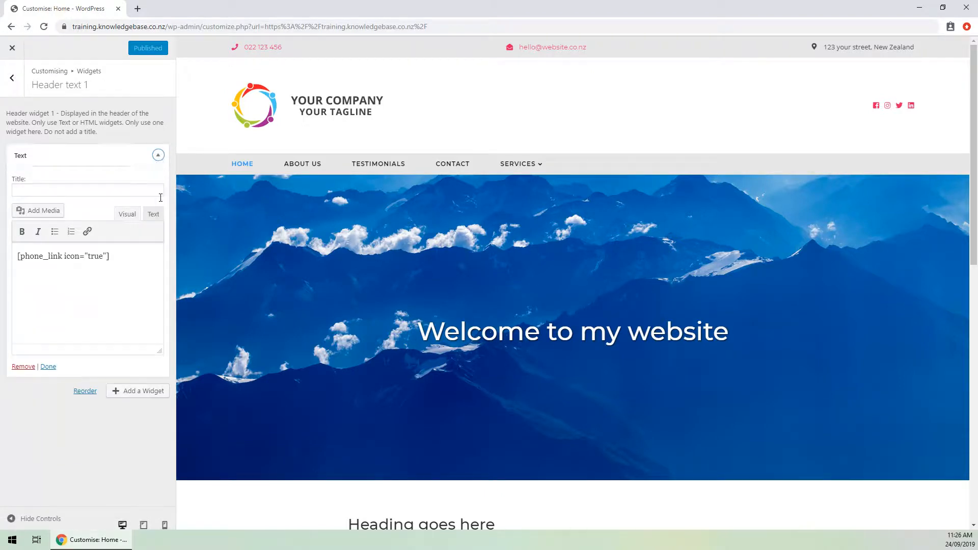
click(132, 257)
key(ctrl+a)
drag(109, 256, 22, 255)
click(62, 256)
triple_click(101, 256)
click(18, 257)
text(Phone us)
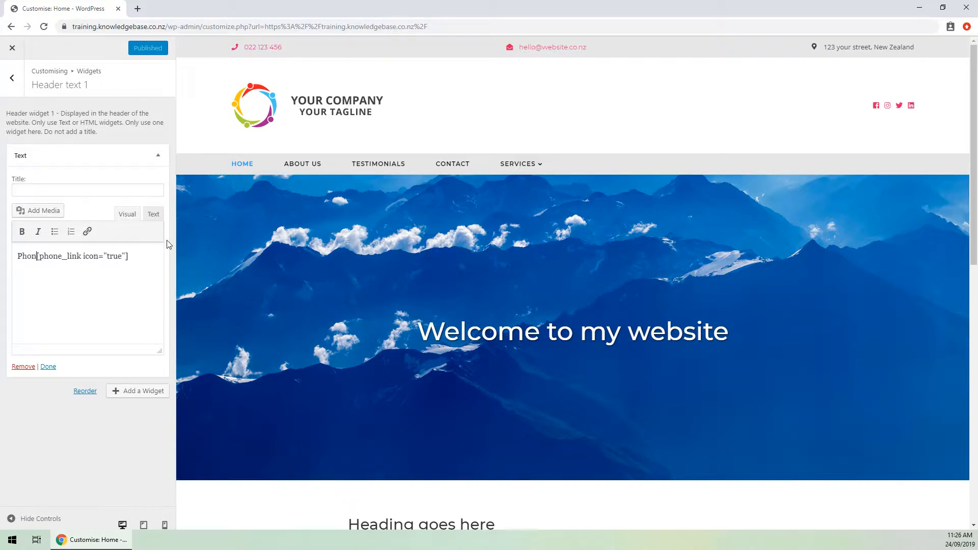
text( -)
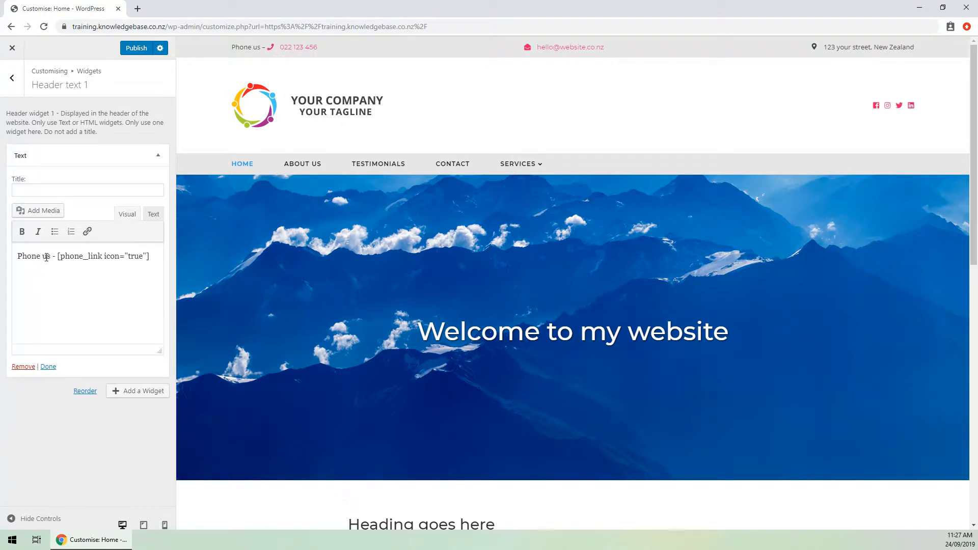
Step: Make the words "Phone us" bold in the Header text 1 widget
drag(50, 256, 8, 255)
click(22, 232)
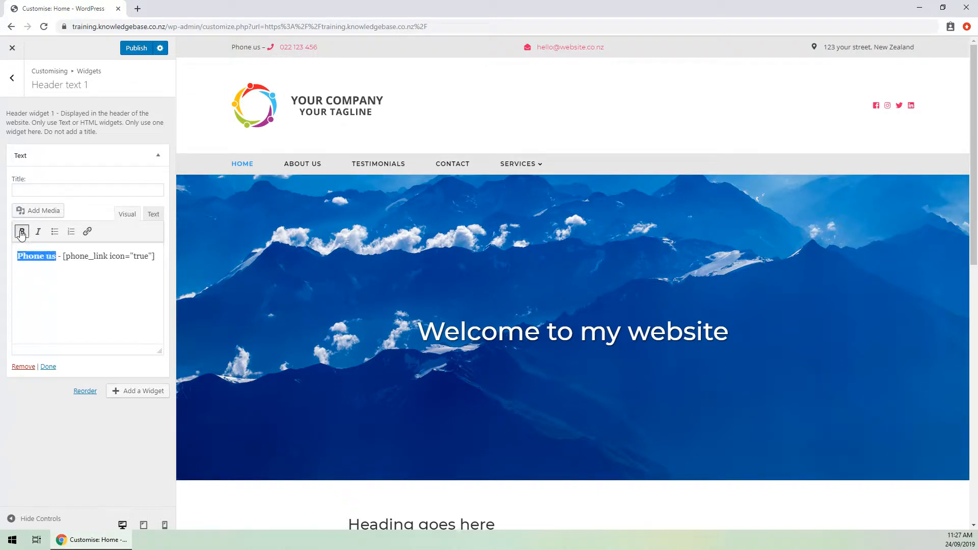
click(82, 284)
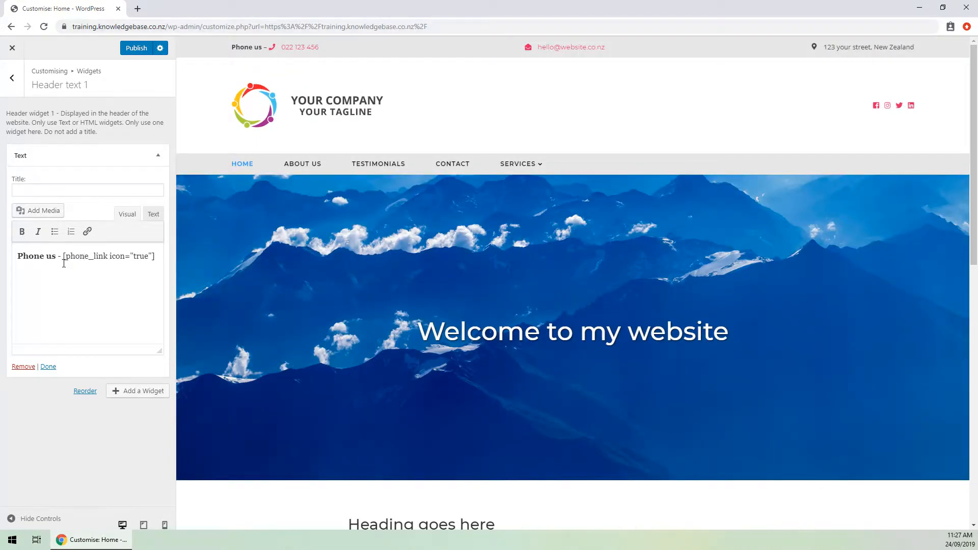
Step: Delete the "Phone us -" prefix so only the phone_link shortcode is left, and return to the widget areas list
drag(62, 257, 15, 257)
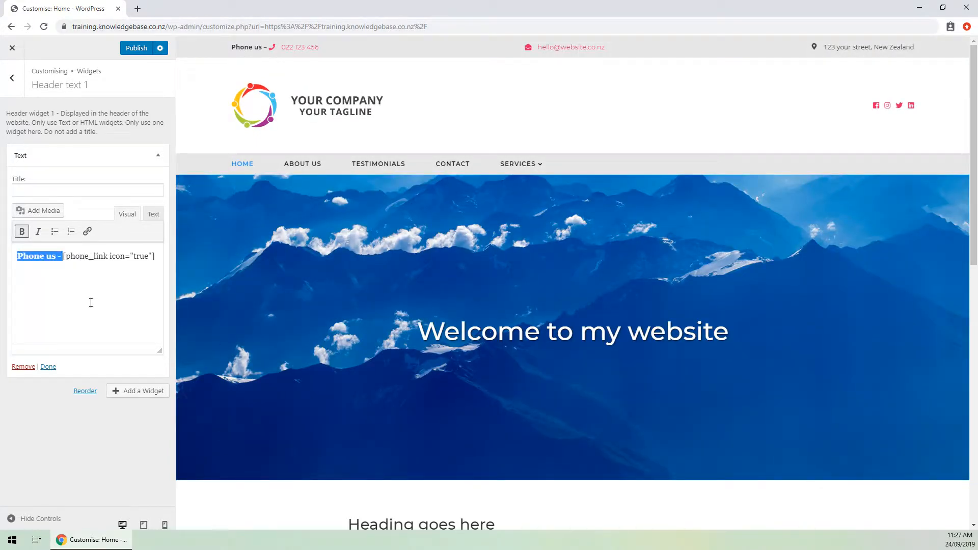
key(BackSpace)
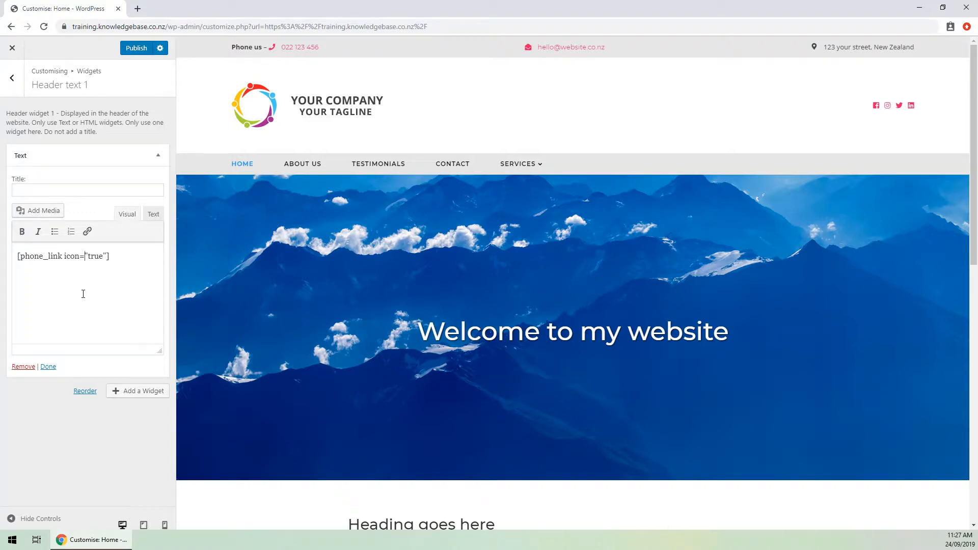
click(52, 187)
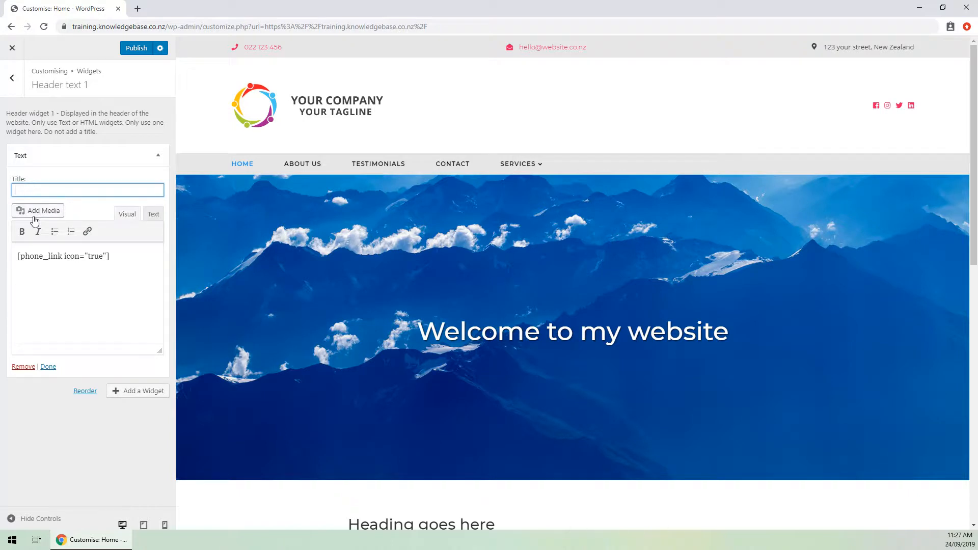
click(133, 146)
click(11, 77)
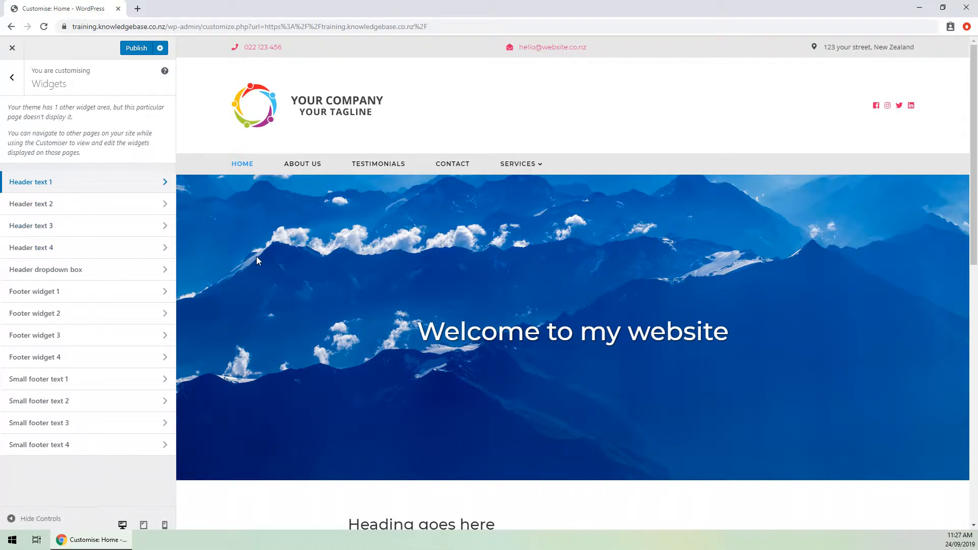
Step: Change the Footer widget 1 title to "About" and delete its text after the first sentence ending in "accommodare no."
scroll(215, 241, down, 10)
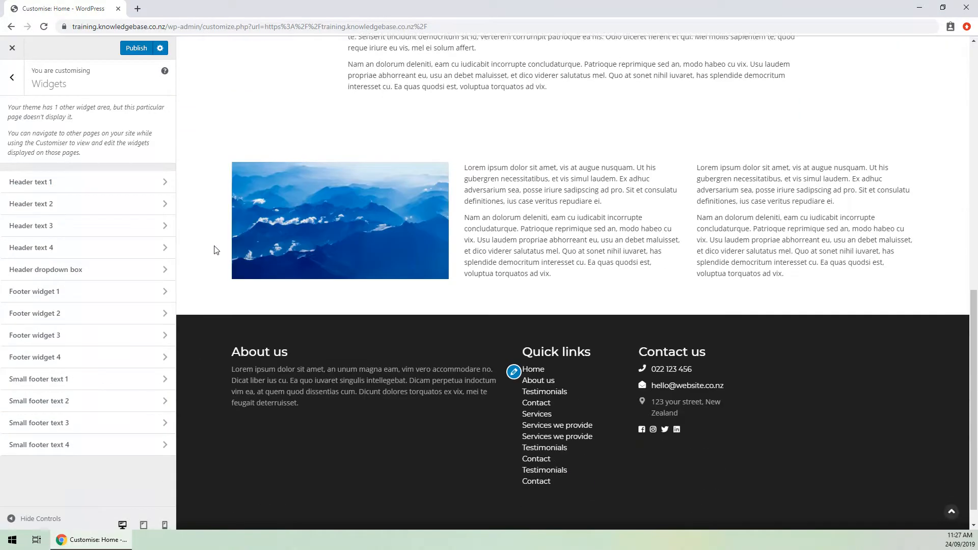
scroll(215, 250, down, 1)
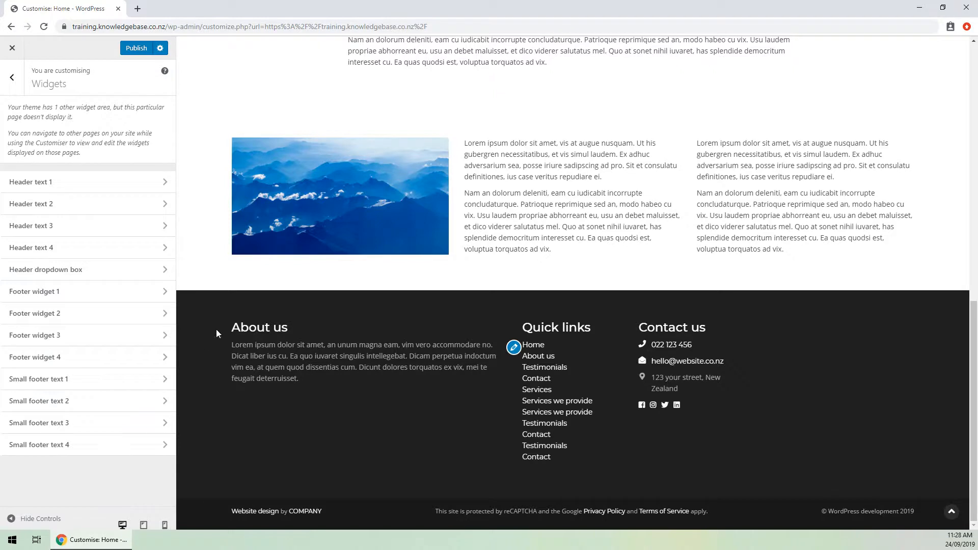
click(90, 292)
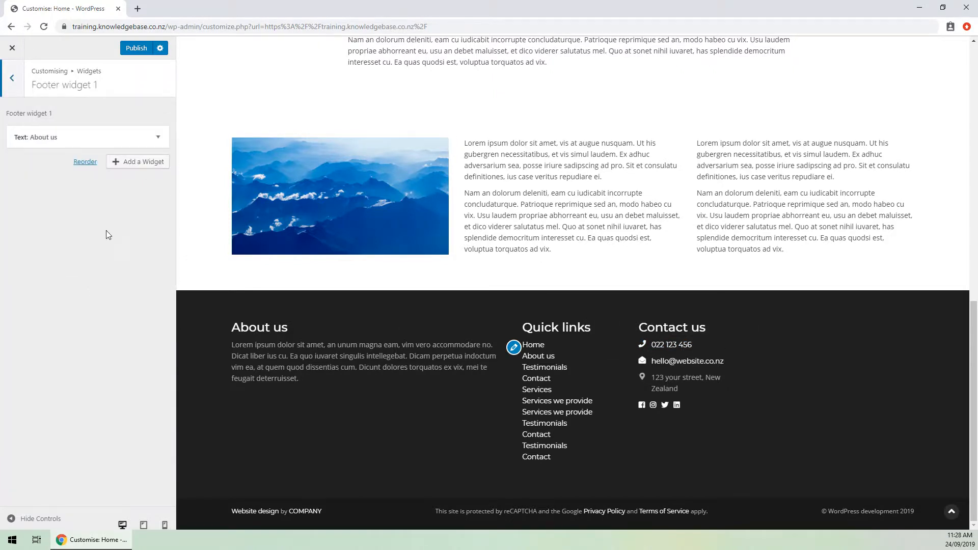
click(78, 145)
click(60, 168)
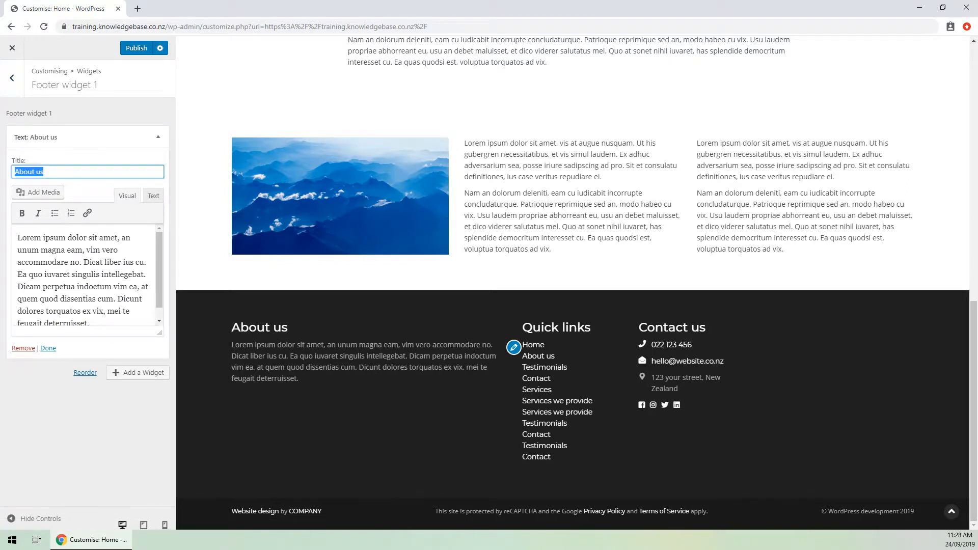
click(77, 167)
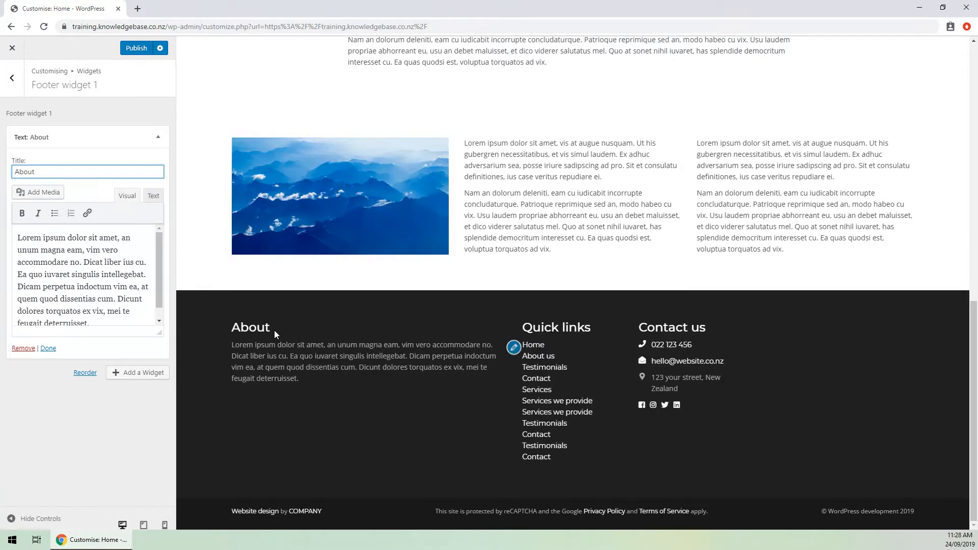
drag(82, 263, 118, 343)
key(BackSpace)
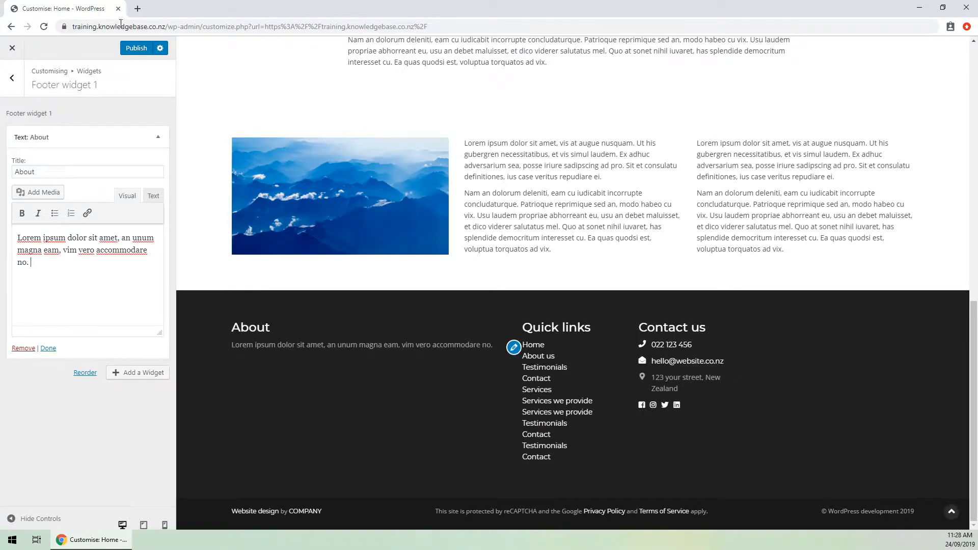
Step: Publish the footer changes, check the footer on the live home page, and return to the customiser
click(133, 49)
click(12, 49)
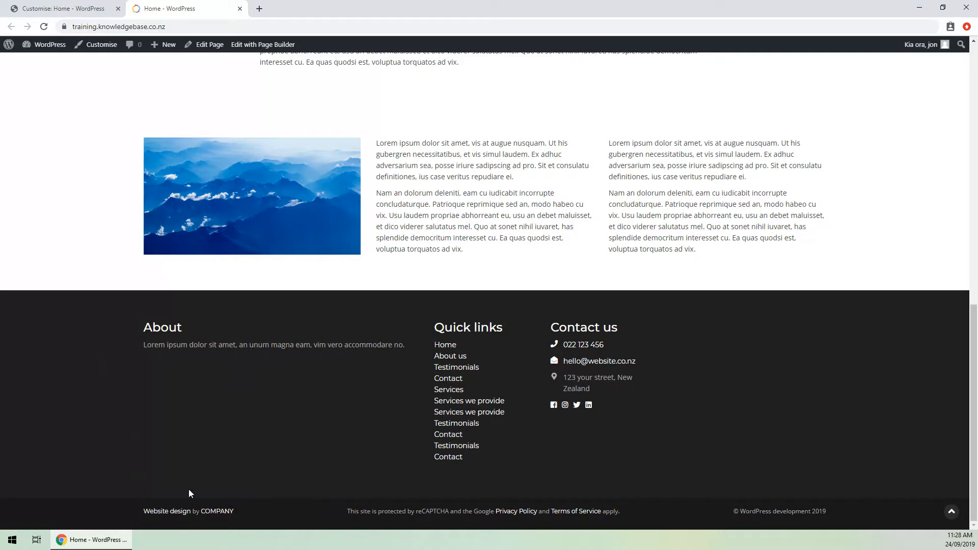
click(239, 8)
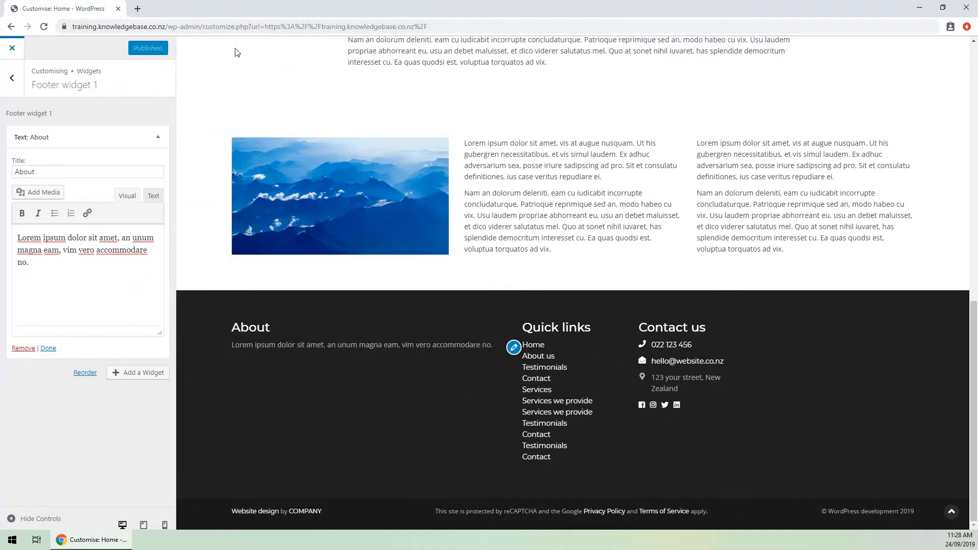
Step: Duplicate the About widget's sentence to make three identical paragraphs, and return to the widget areas list
click(101, 275)
key(ctrl+a)
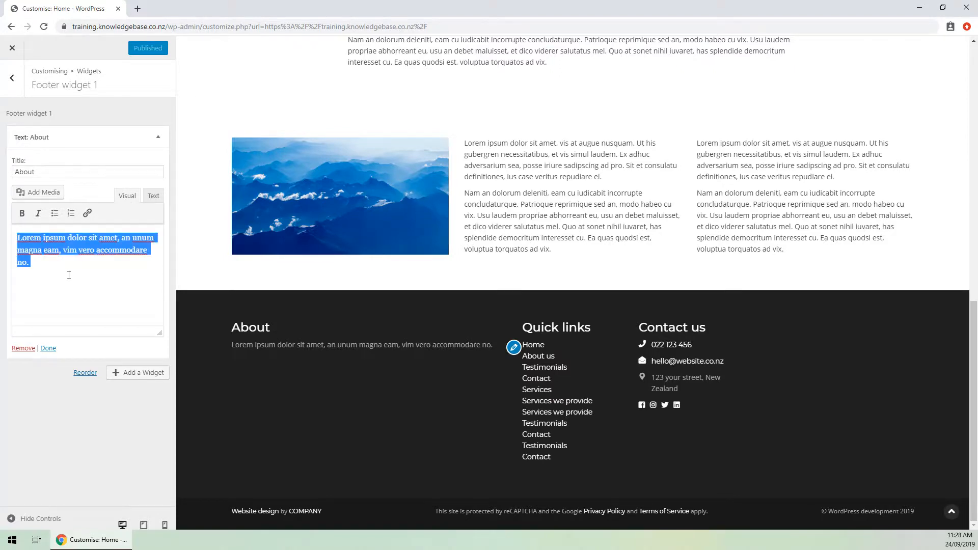
key(ctrl+c)
click(69, 276)
key(ctrl+v)
key(ctrl+v)
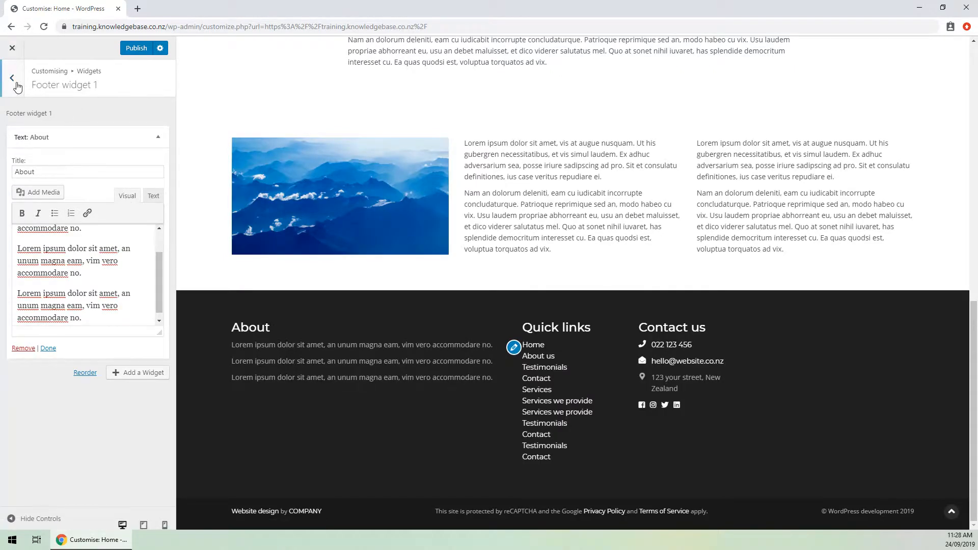
click(12, 77)
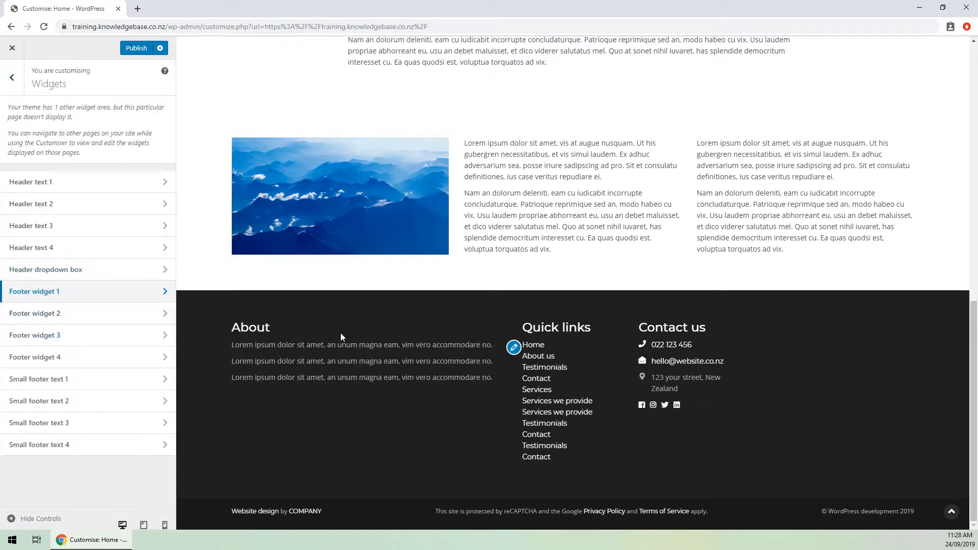
Step: Switch the Quick links navigation widget in Footer widget 2 to the "quick links" menu
click(68, 322)
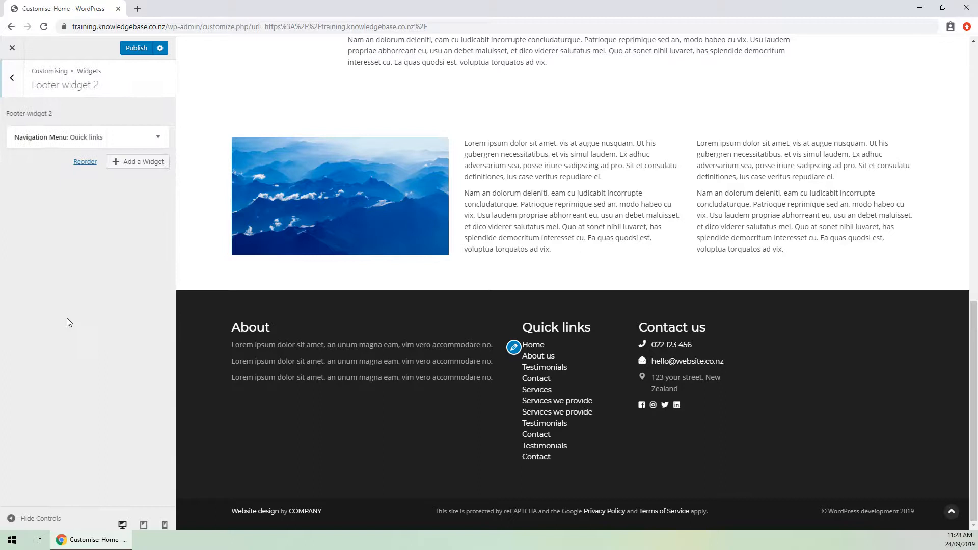
click(48, 137)
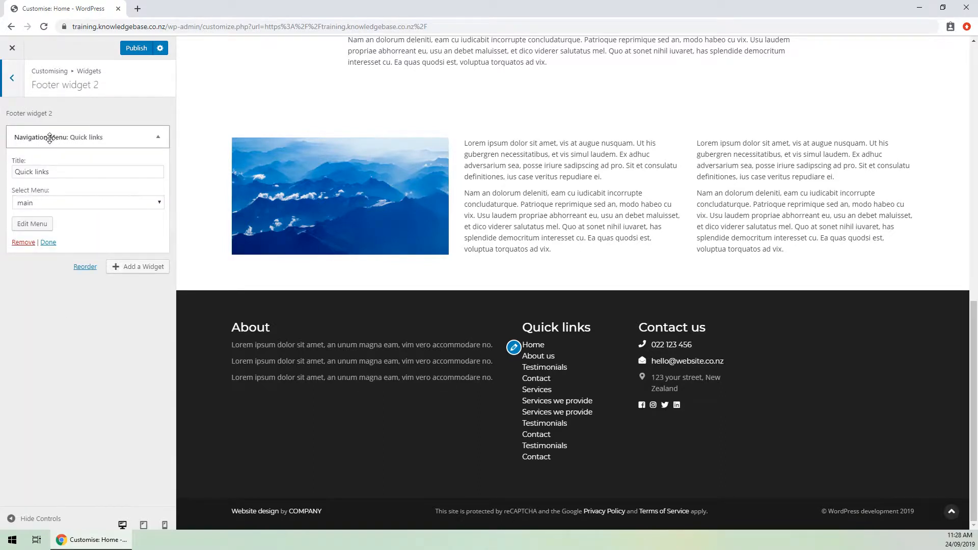
click(109, 203)
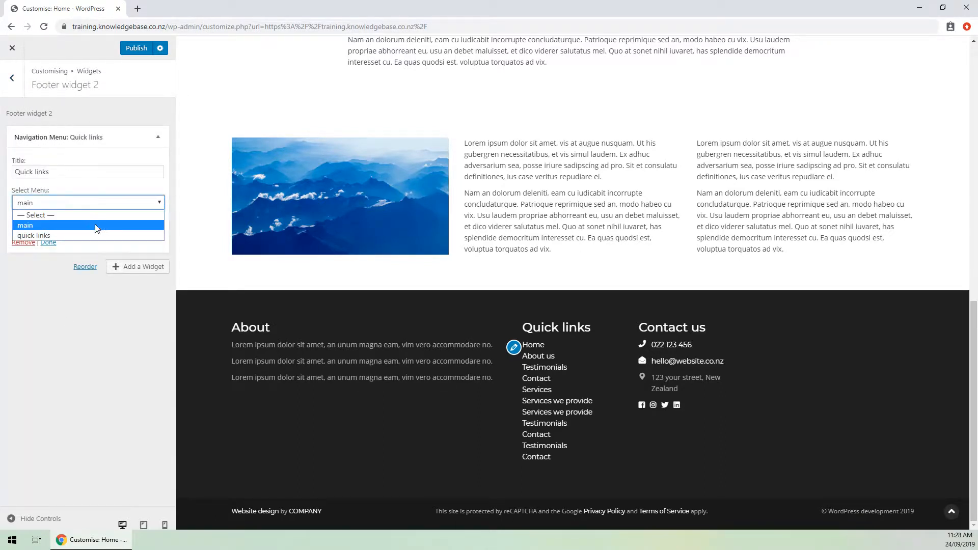
click(41, 236)
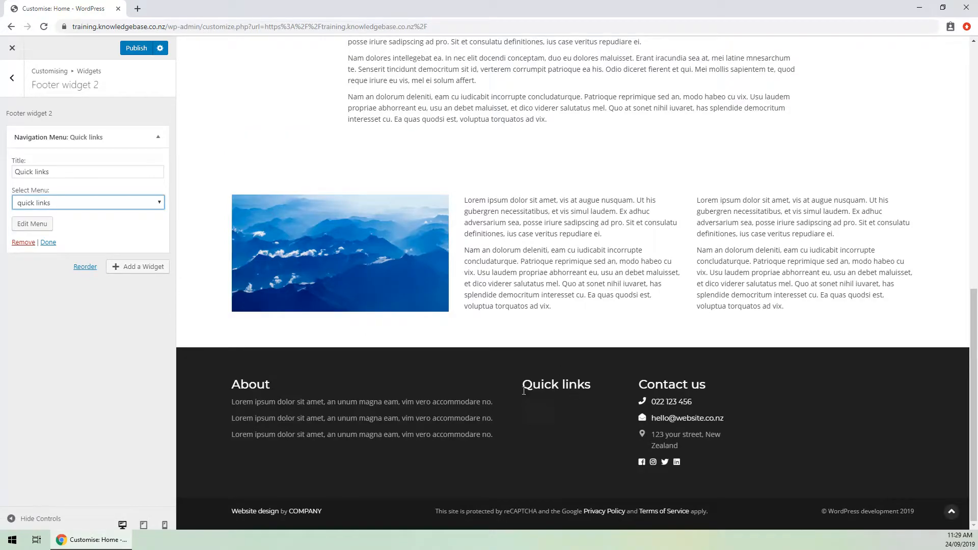
Step: Set the Quick links widget's menu back to "main" and return to the widget areas list
click(37, 205)
click(37, 204)
click(37, 204)
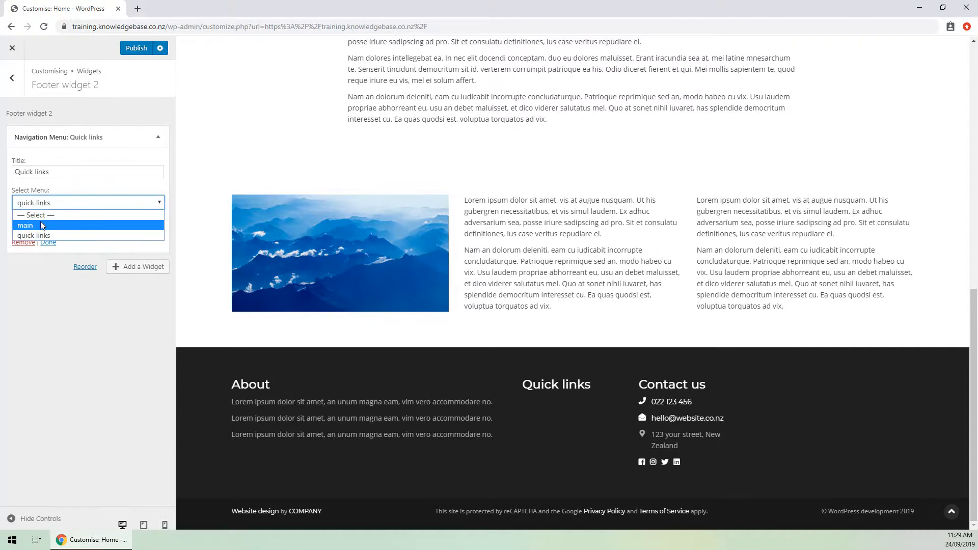
click(41, 224)
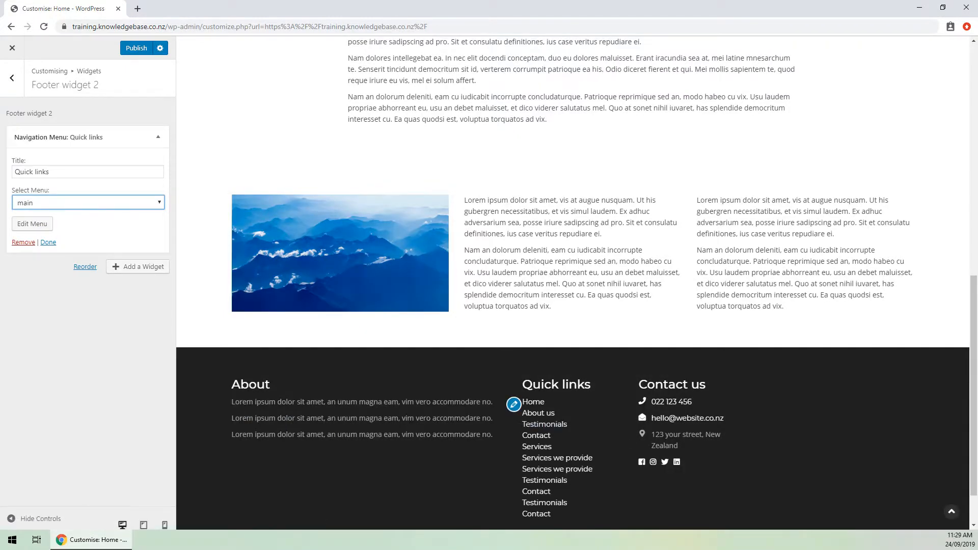
click(20, 85)
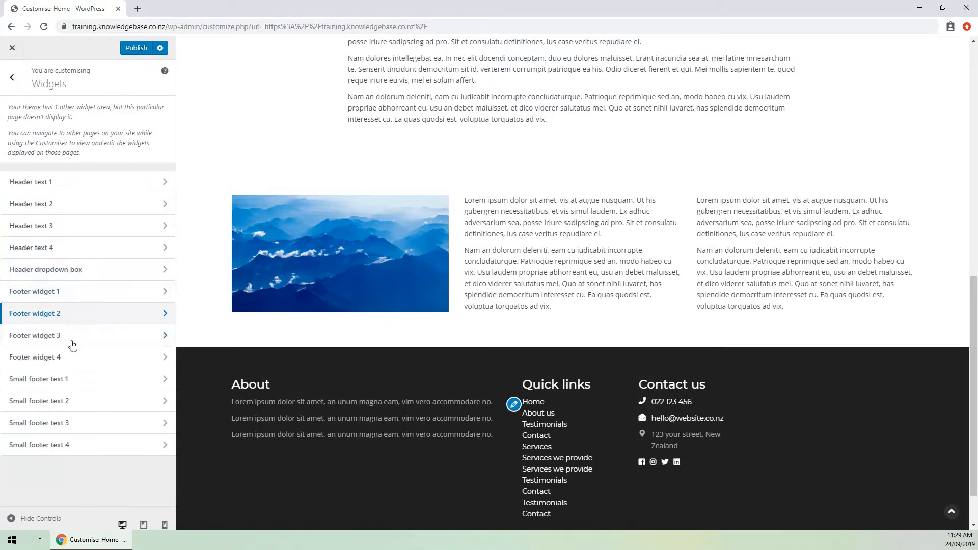
Step: In the Contact us text of Footer widget 3, move the email_link shortcode line above the phone_link line
click(72, 341)
click(103, 134)
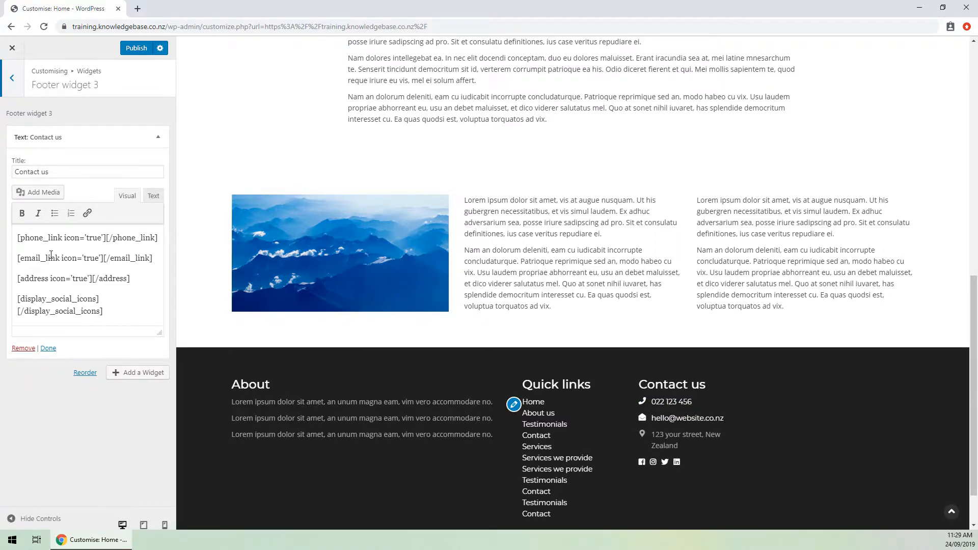
triple_click(32, 258)
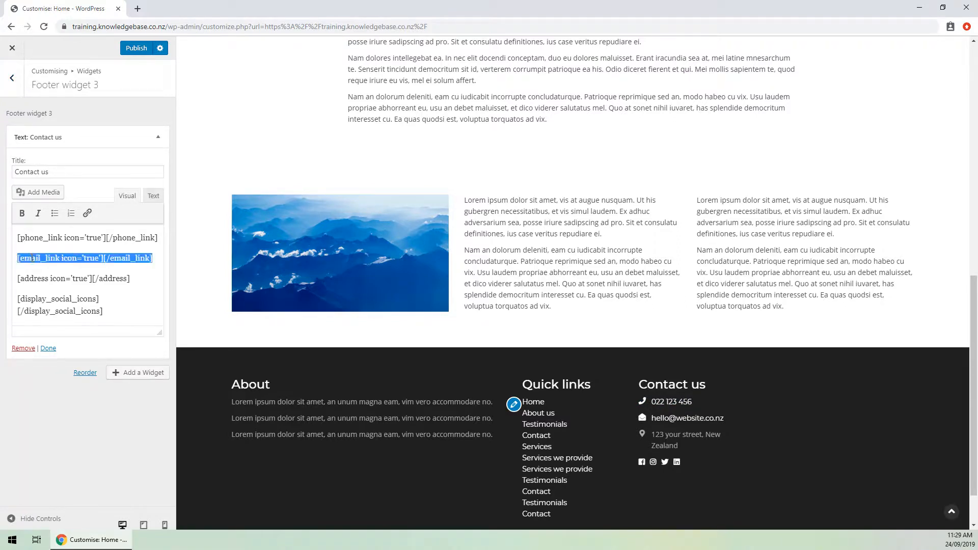
key(BackSpace)
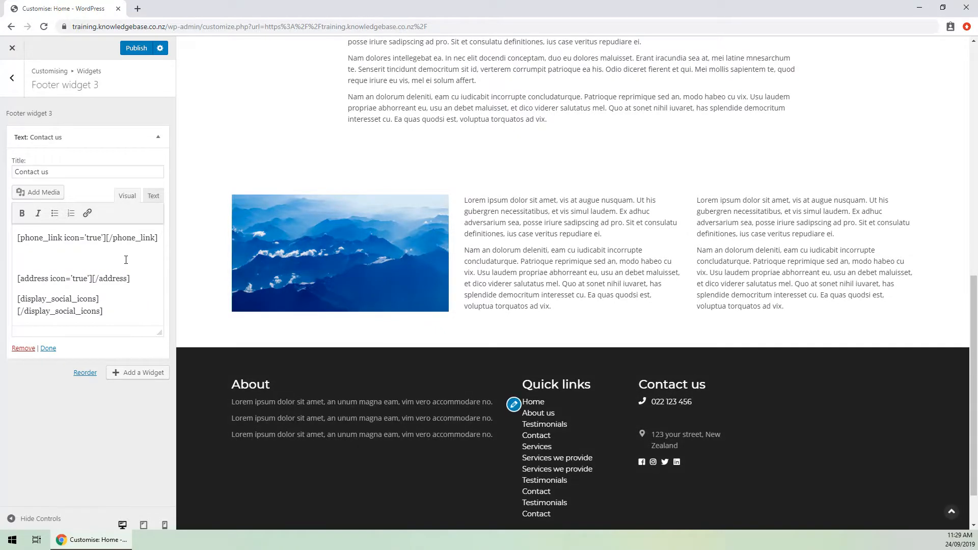
key(BackSpace)
key(ctrl+z)
key(ctrl+z)
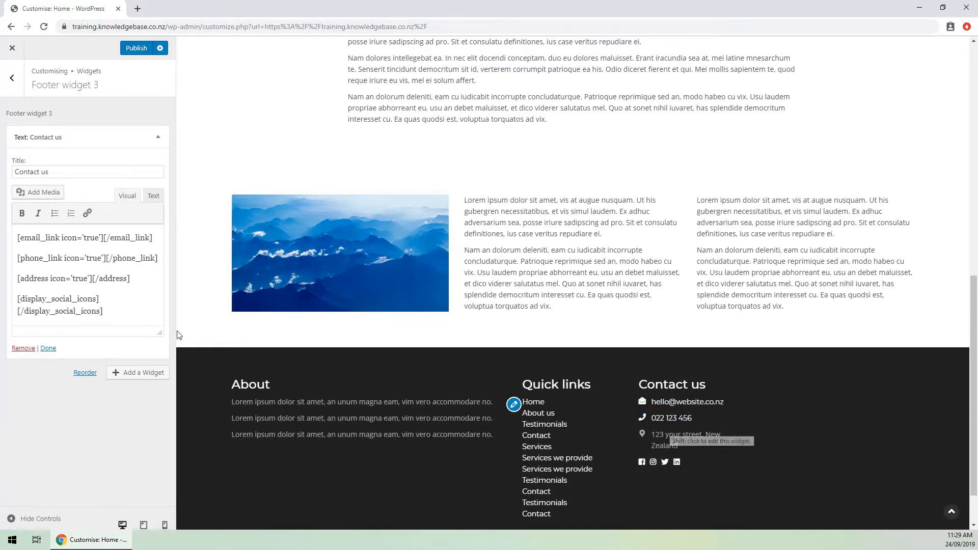
Step: Publish the reordered contact details in the footer and return to the widget areas list
scroll(692, 399, down, 2)
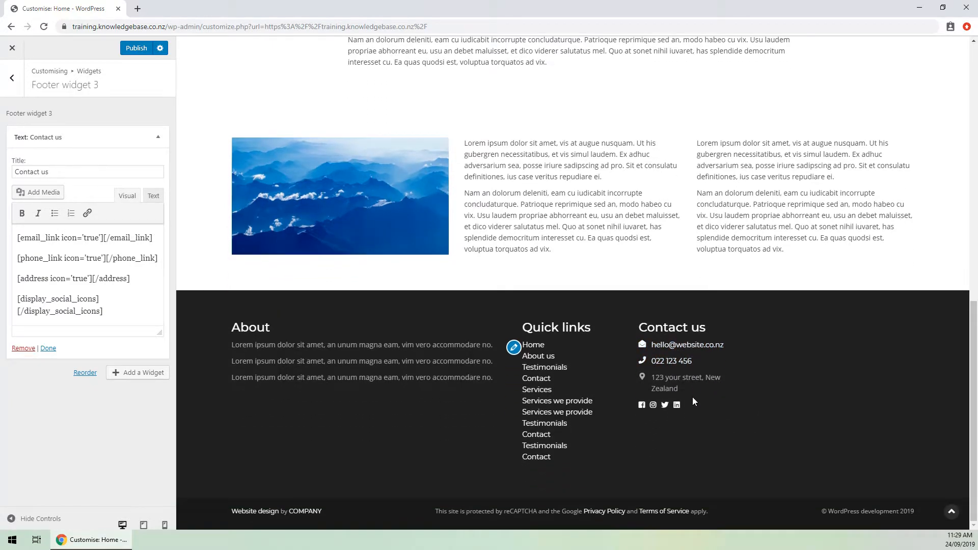
click(133, 46)
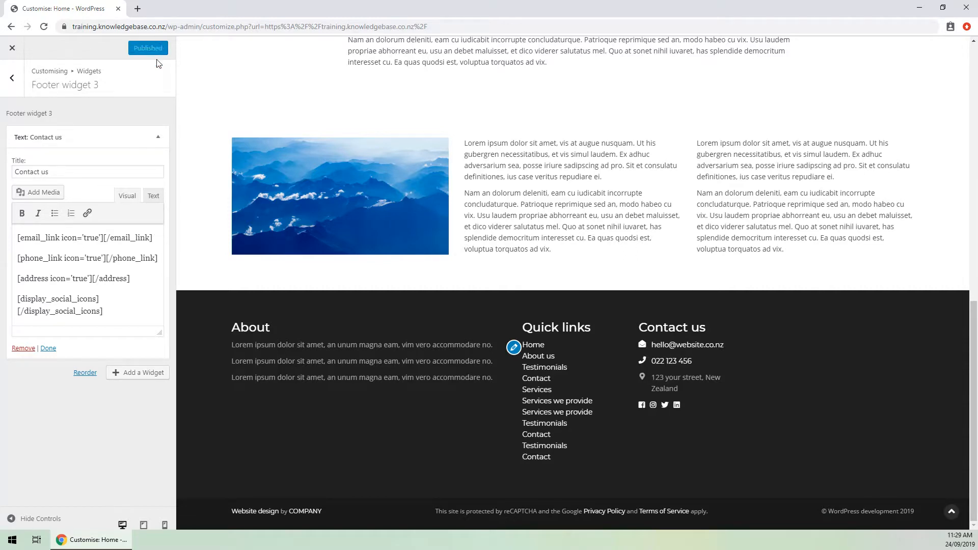
click(11, 89)
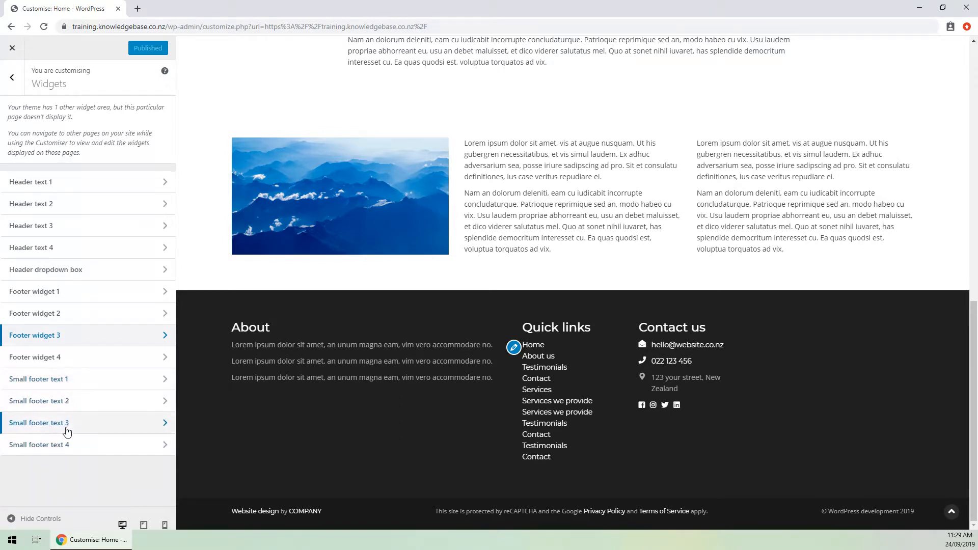
Step: Replace "Wordpress development" with "Your company" in the copyright line of Small footer text 3 and publish the change
click(67, 432)
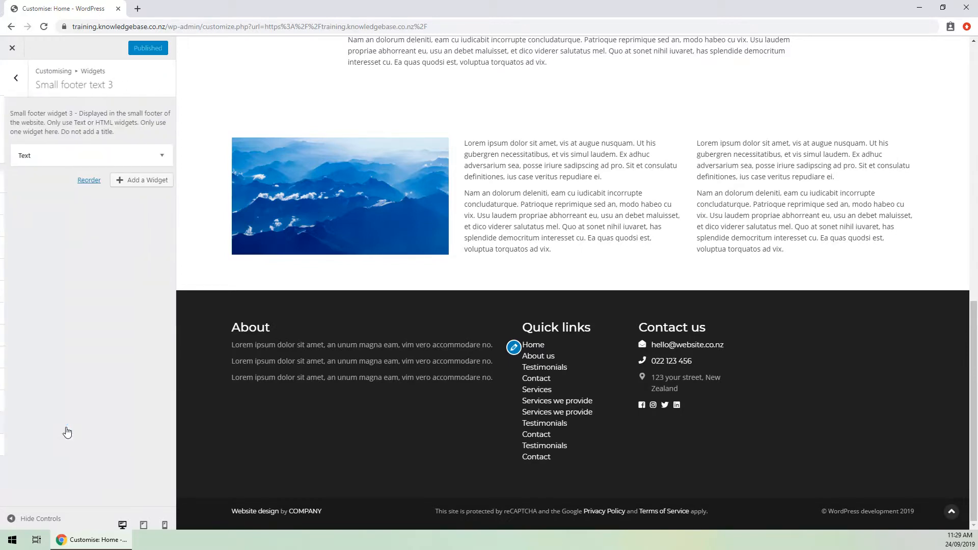
click(93, 156)
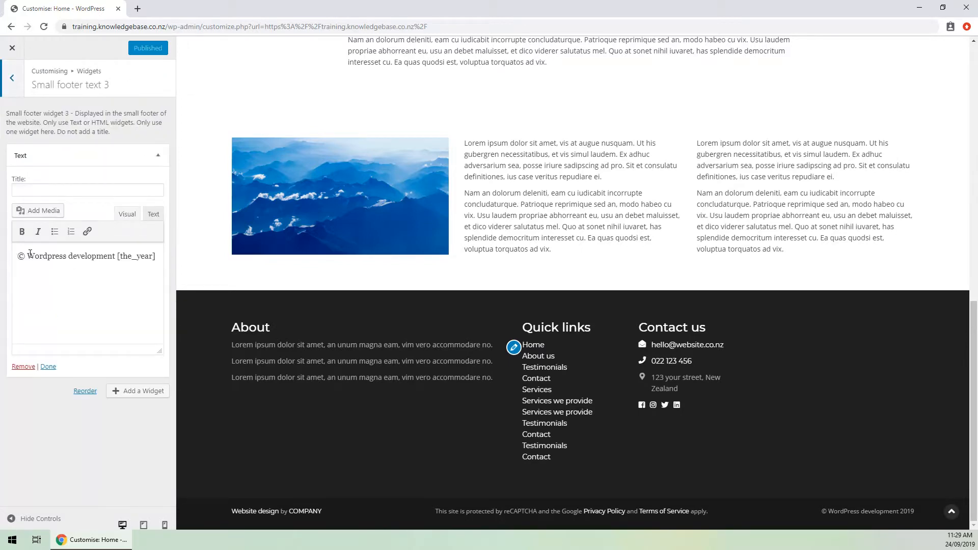
drag(30, 254, 113, 257)
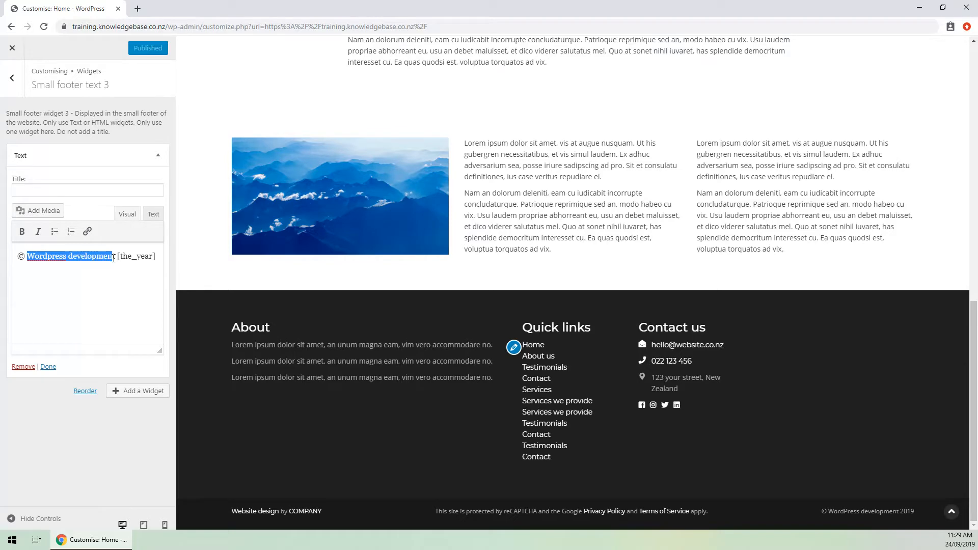
text(Your company)
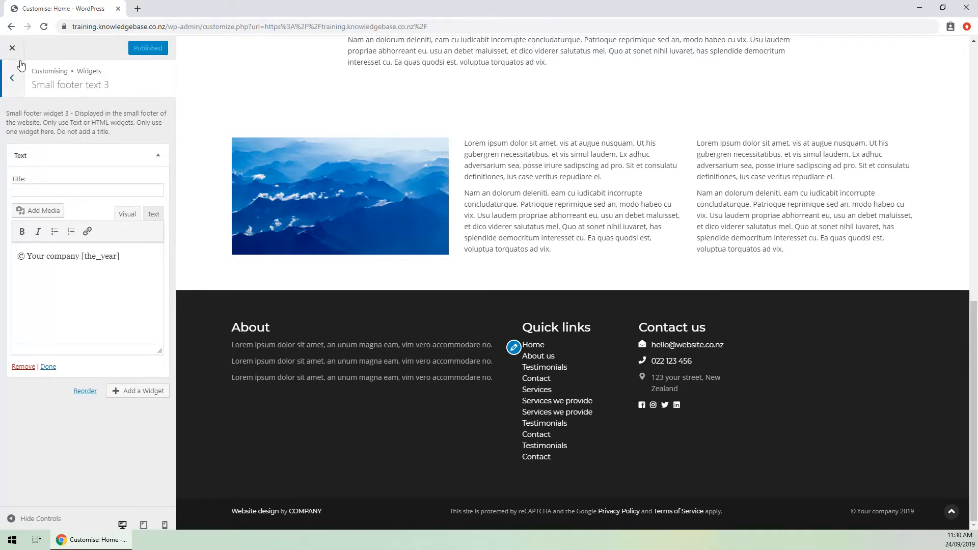
Step: Close the customiser and open the Widgets management page in the site's admin dashboard
click(12, 47)
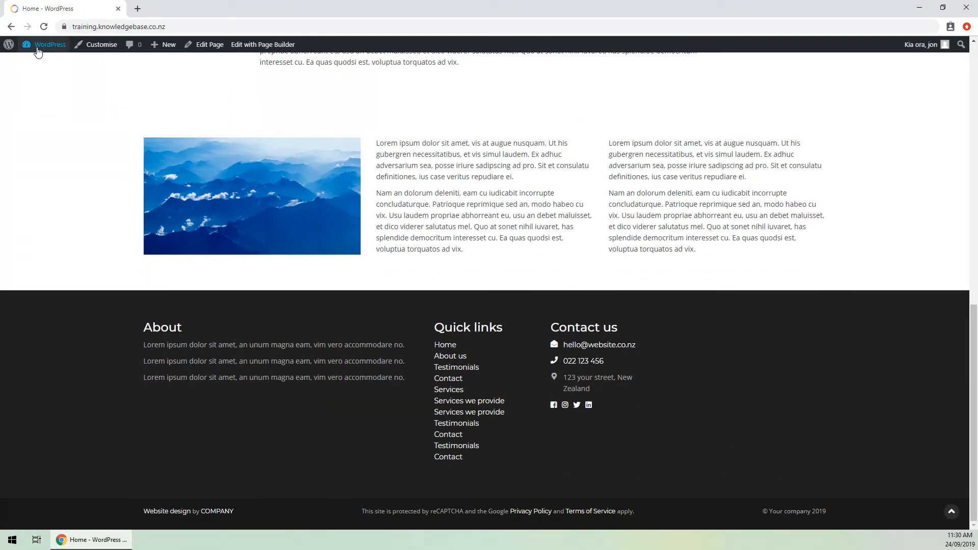
click(40, 48)
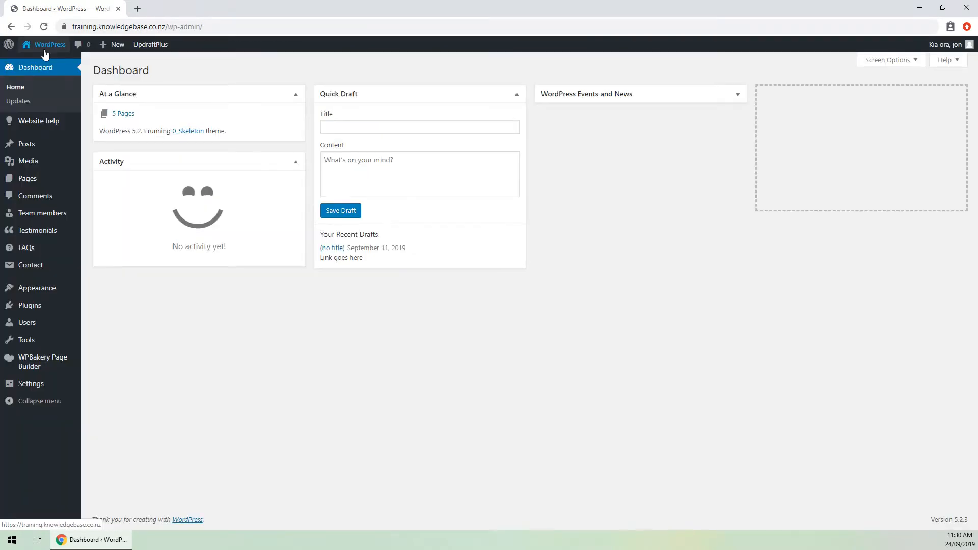
mouse_move(30, 287)
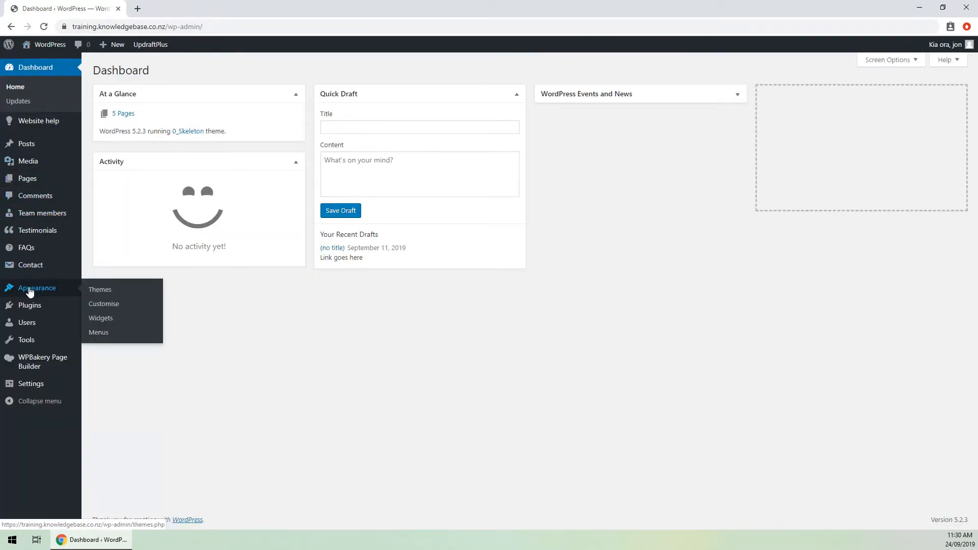
click(99, 319)
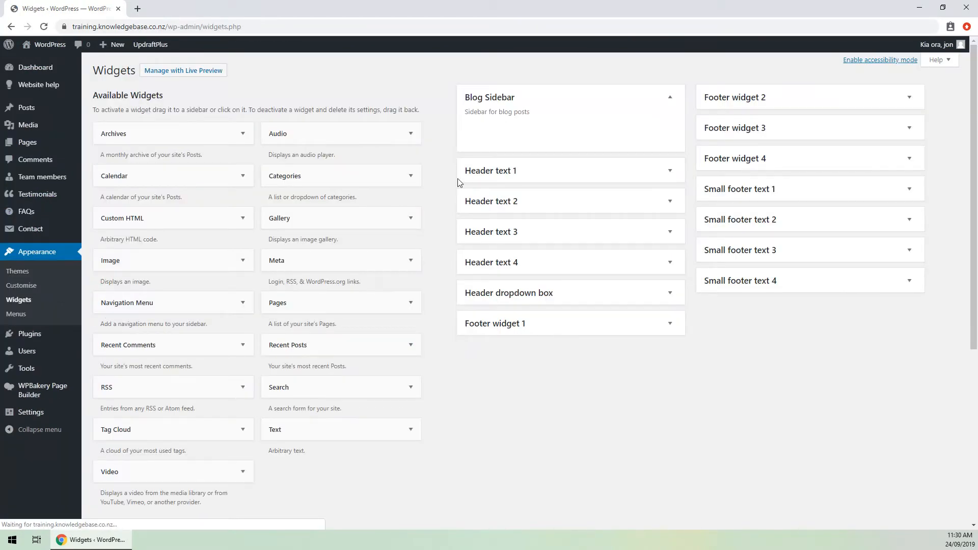
click(538, 178)
click(538, 178)
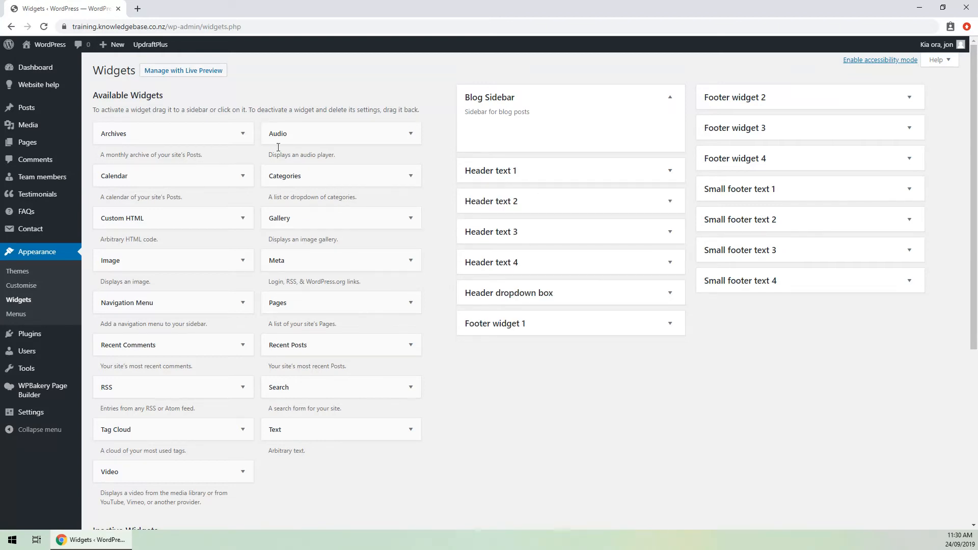